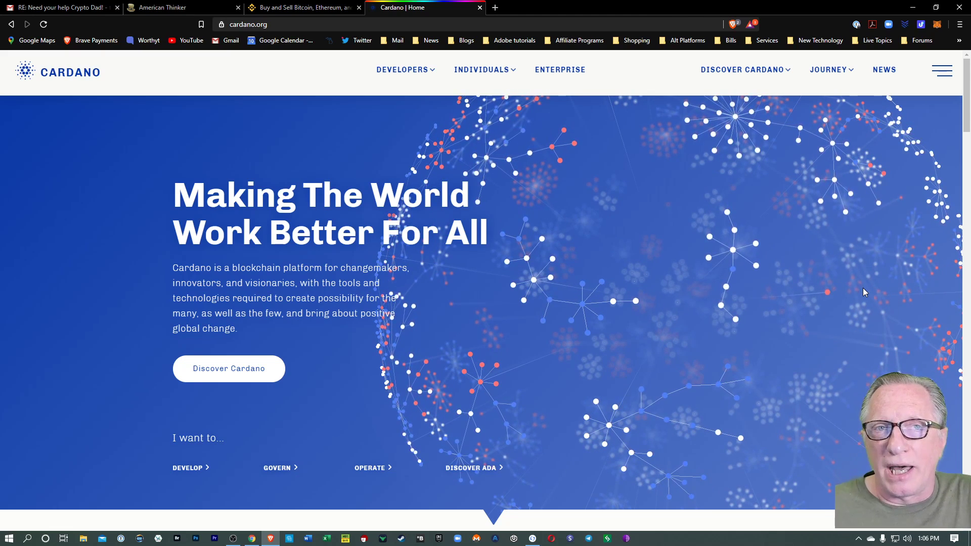
Step: Bring the Binance.US 'Buy and Sell Bitcoin' tab to the front in Brave
{"action": "left_click", "coordinate": [308, 9]}
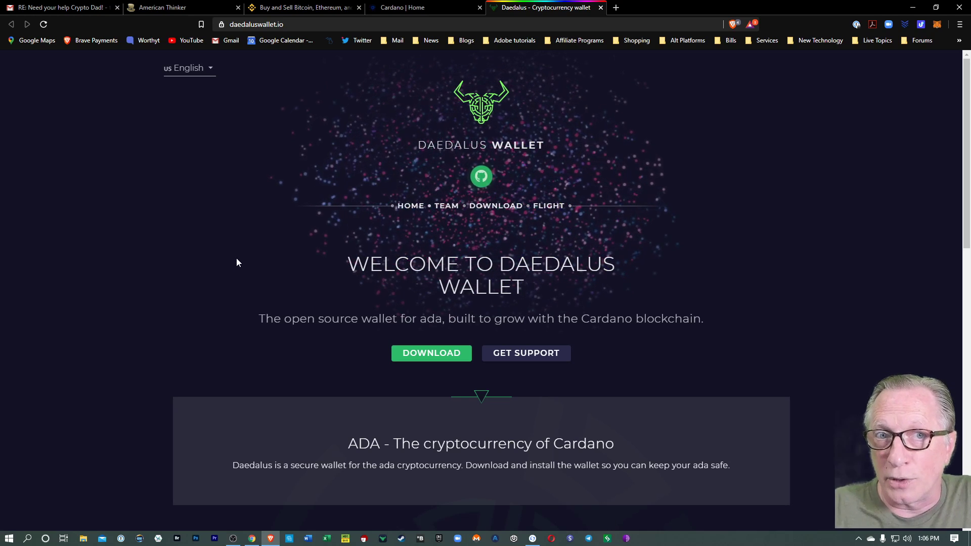
{"action": "left_click", "coordinate": [306, 9]}
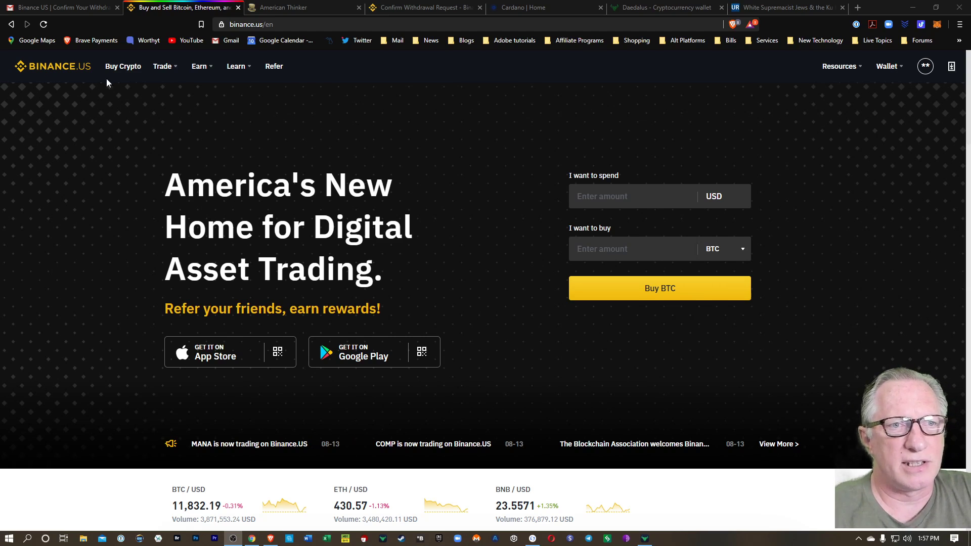
Step: Go to Buy Crypto and choose ADA (Cardano) as the coin to buy
{"action": "left_click", "coordinate": [122, 72]}
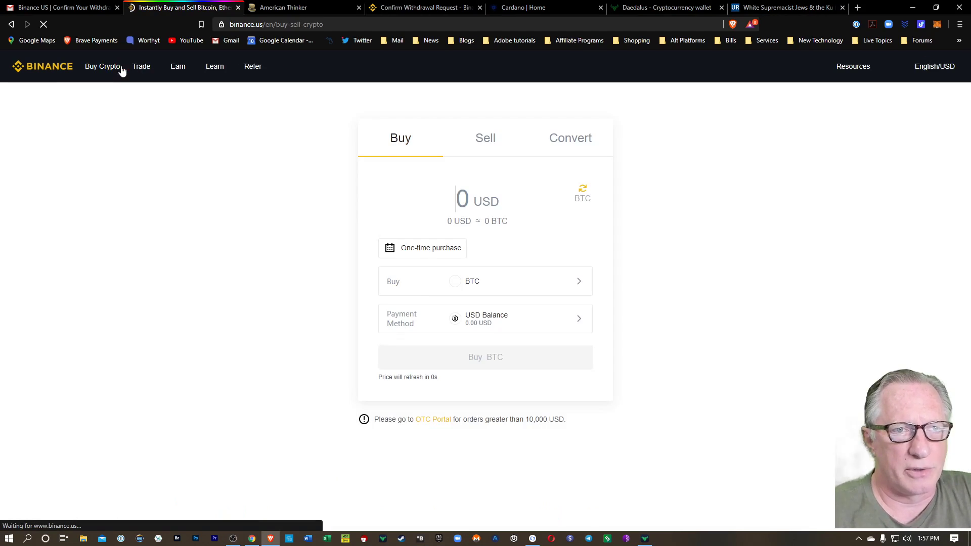
{"action": "left_click", "coordinate": [494, 283]}
{"action": "left_click_drag", "start_coordinate": [593, 206], "coordinate": [583, 273]}
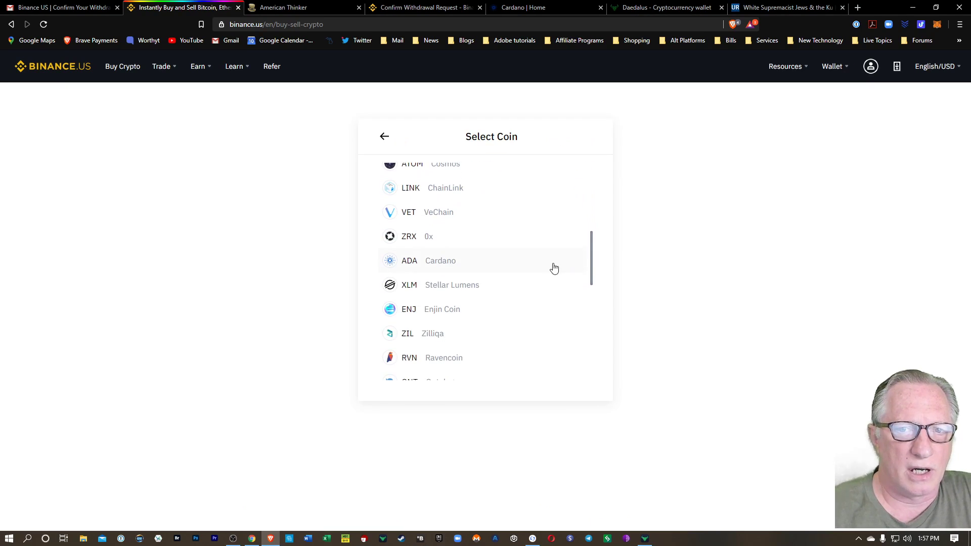
{"action": "left_click", "coordinate": [442, 265]}
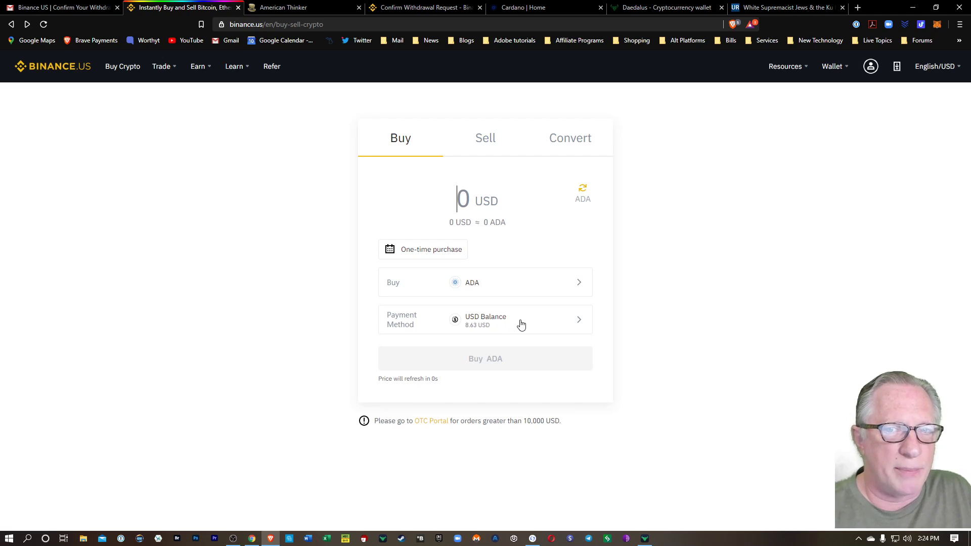
Step: From the Payment Method row, start adding a new payment method
{"action": "left_click", "coordinate": [520, 323]}
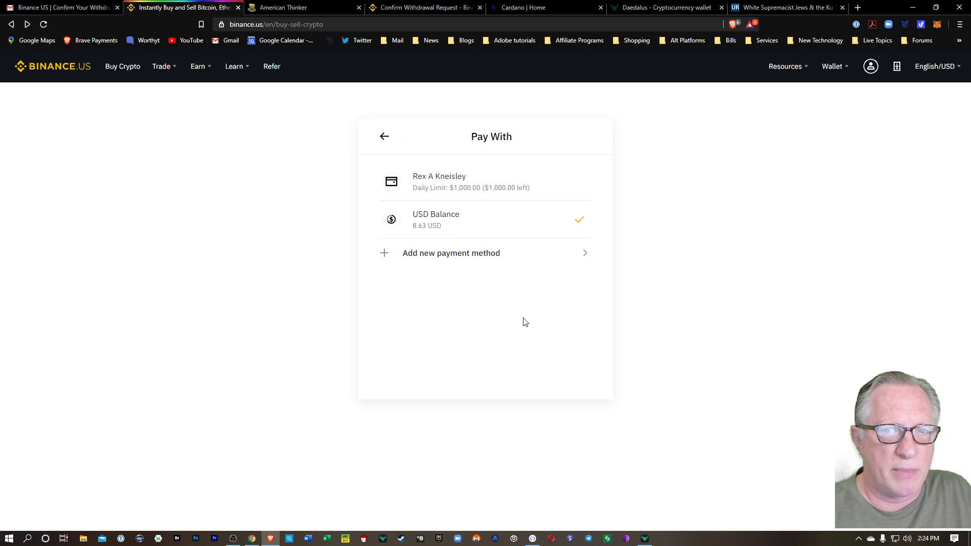
{"action": "left_click", "coordinate": [452, 258]}
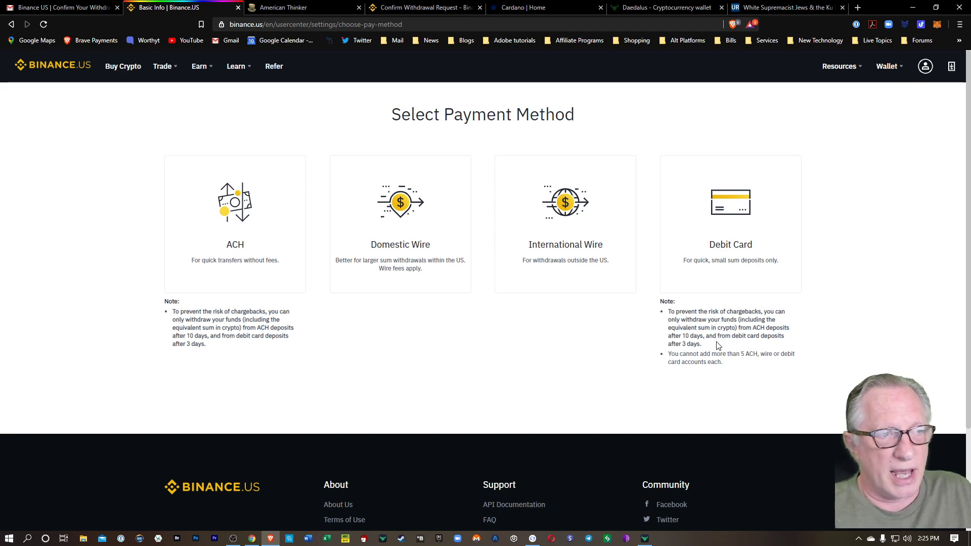
Step: Add a debit card with its cardholder details and verify it with the 4-digit code
{"action": "left_click", "coordinate": [725, 250]}
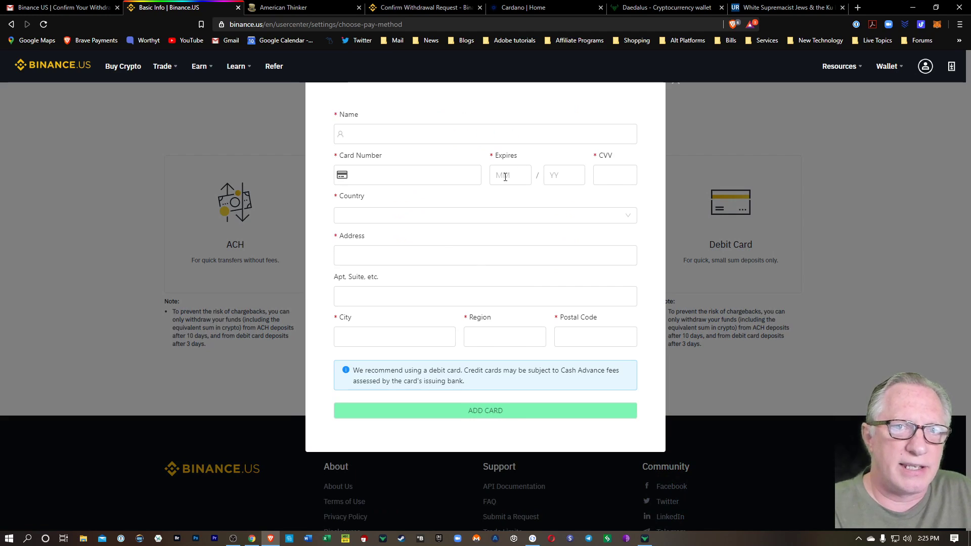
{"action": "left_click", "coordinate": [383, 143]}
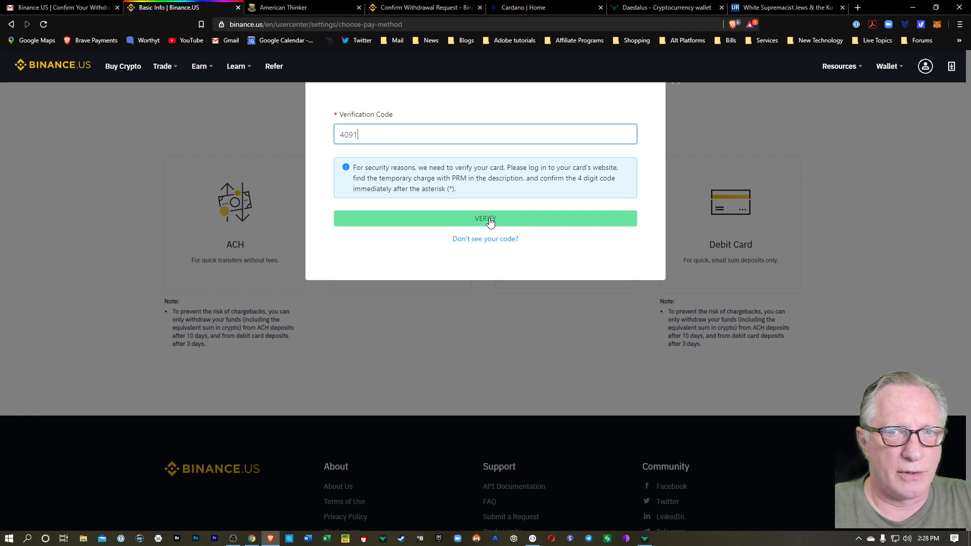
{"action": "left_click", "coordinate": [489, 220]}
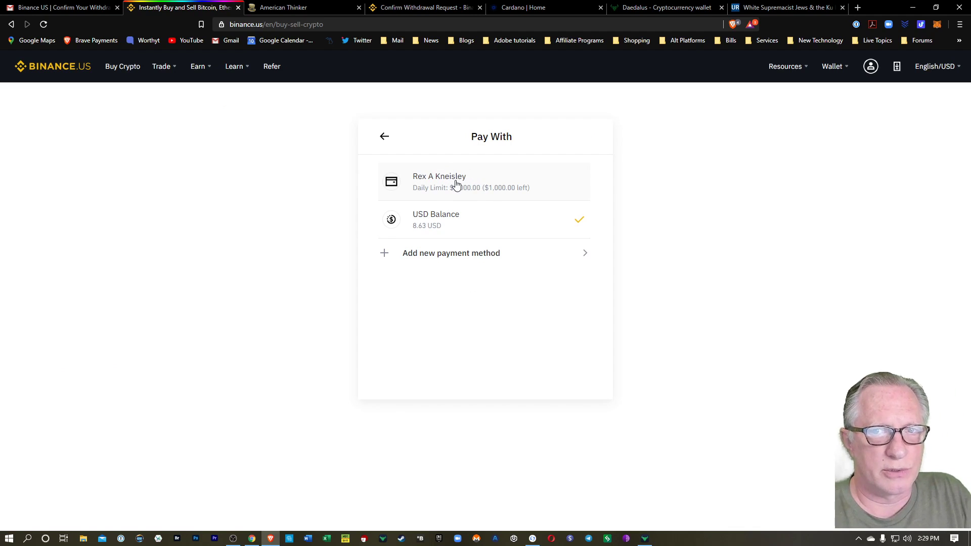
Step: Buy 30 USD of ADA (209.3 ADA) with the new debit card and confirm the purchase
{"action": "left_click", "coordinate": [457, 185]}
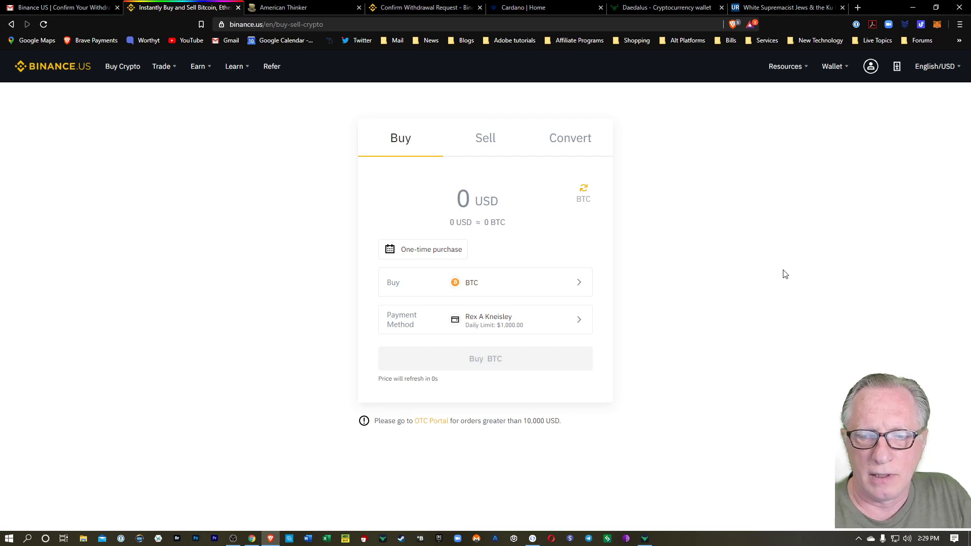
{"action": "type", "text": "30"}
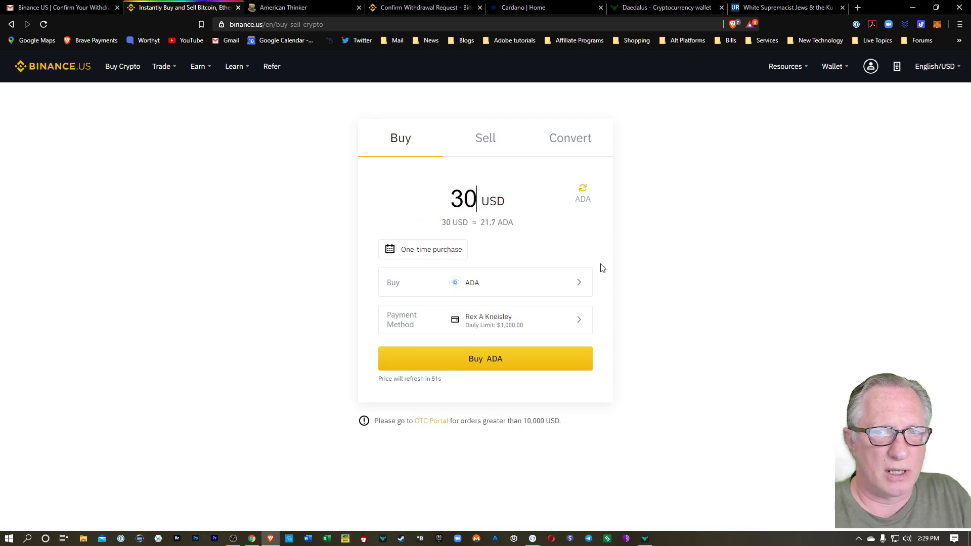
{"action": "left_click", "coordinate": [485, 361]}
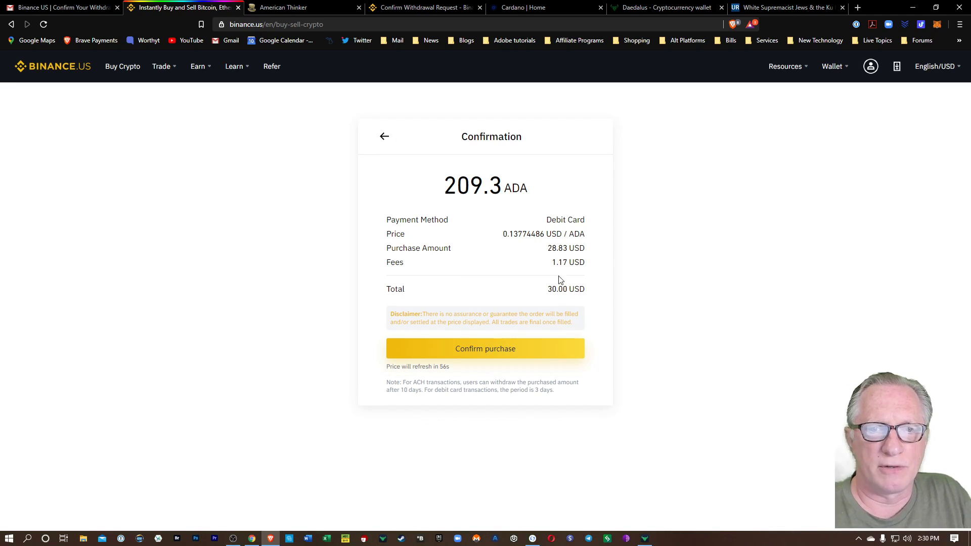
{"action": "left_click", "coordinate": [503, 353]}
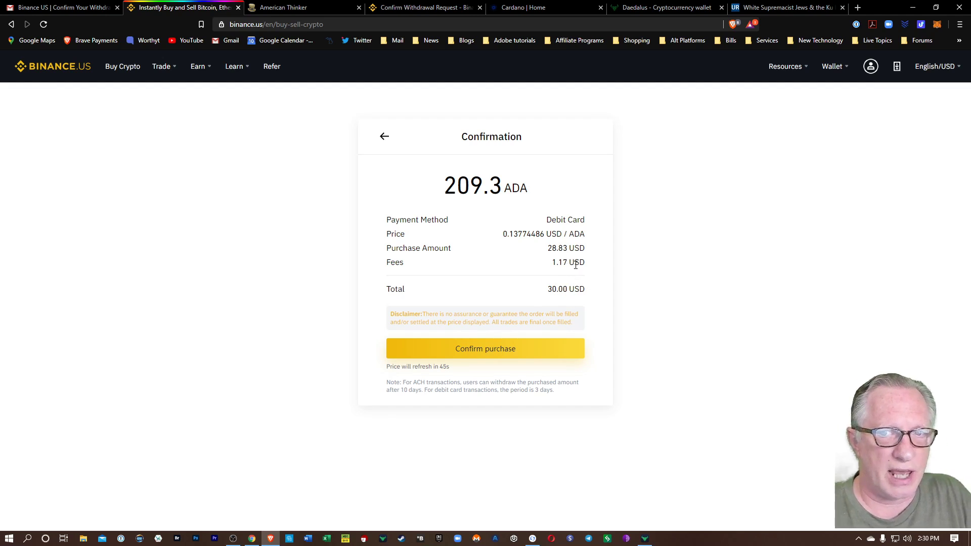
{"action": "left_click", "coordinate": [505, 348]}
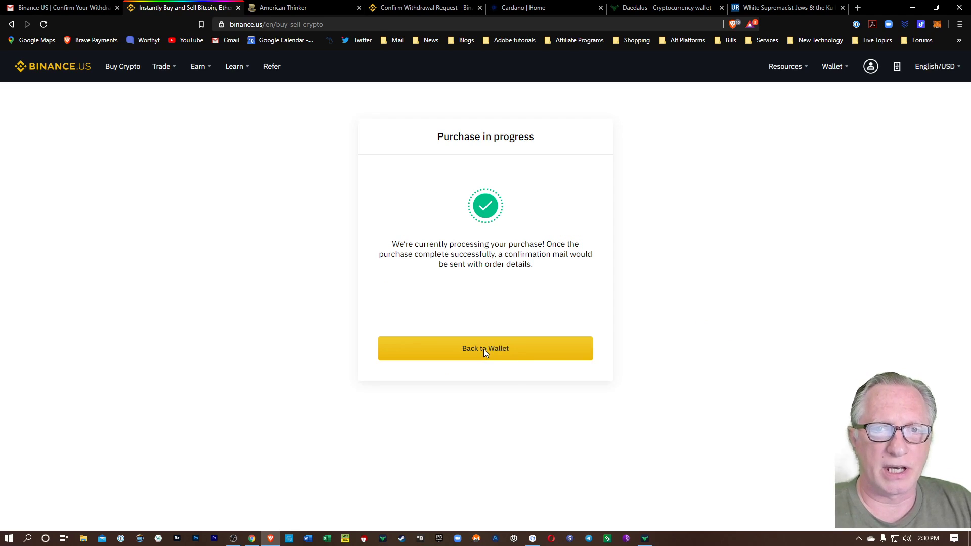
Step: Return to the wallet's Buy & Sell History, then view the Balance tab showing 526.49666 ADA
{"action": "left_click", "coordinate": [483, 349]}
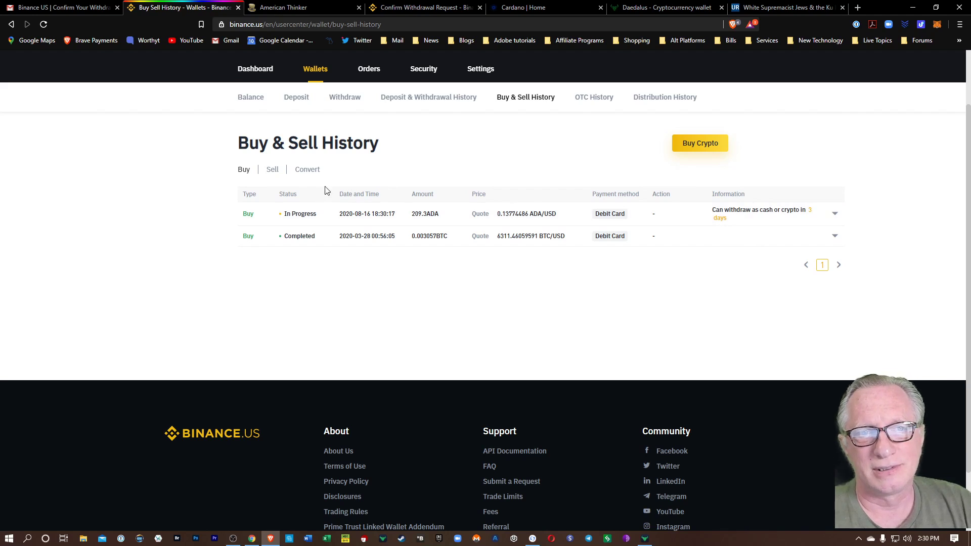
{"action": "left_click", "coordinate": [252, 102]}
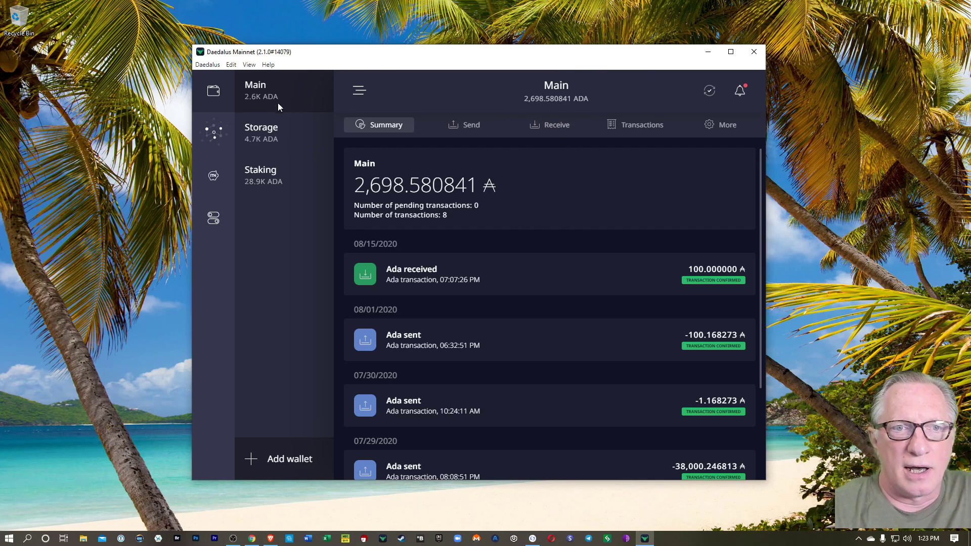
Step: In Daedalus, select the Main wallet and copy its first receiving address from Receive
{"action": "left_click", "coordinate": [278, 144]}
{"action": "left_click", "coordinate": [278, 185]}
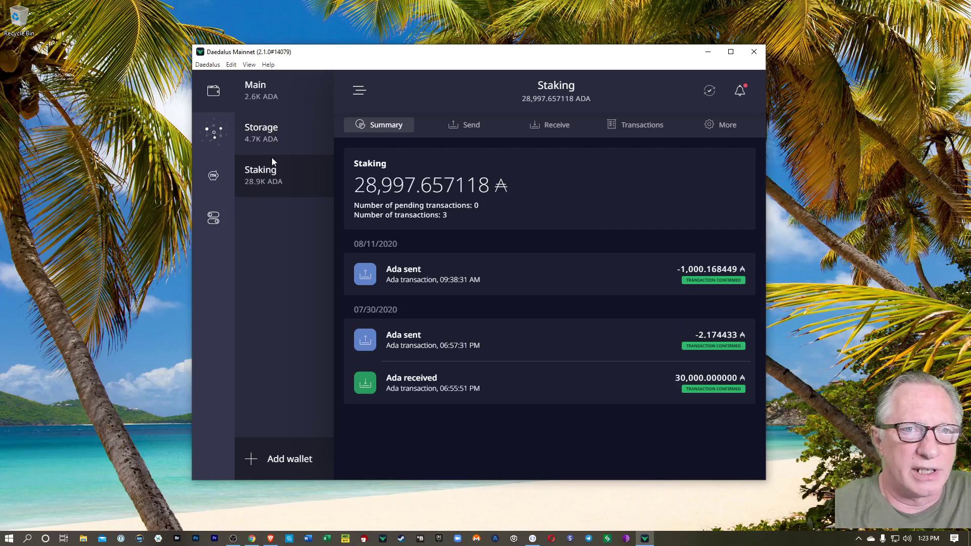
{"action": "left_click", "coordinate": [273, 96]}
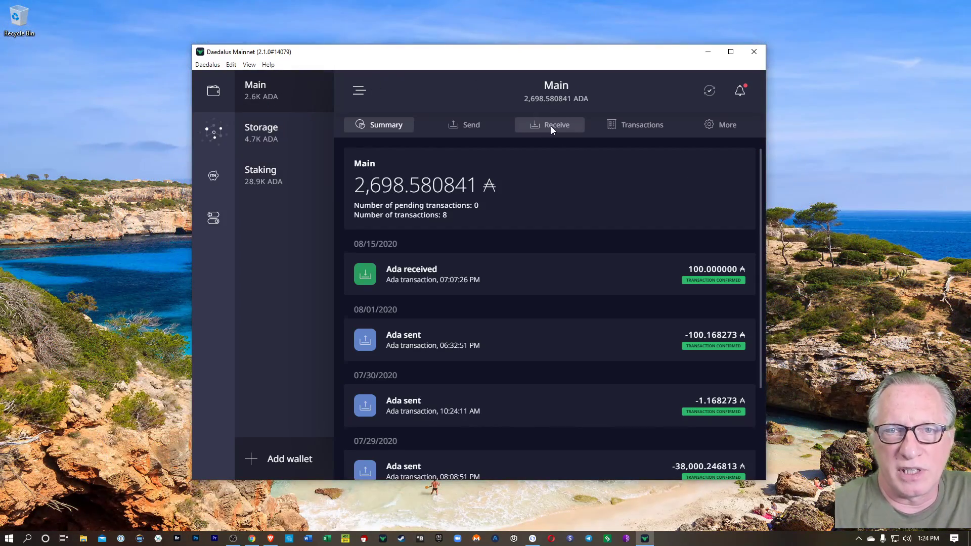
{"action": "left_click", "coordinate": [551, 127]}
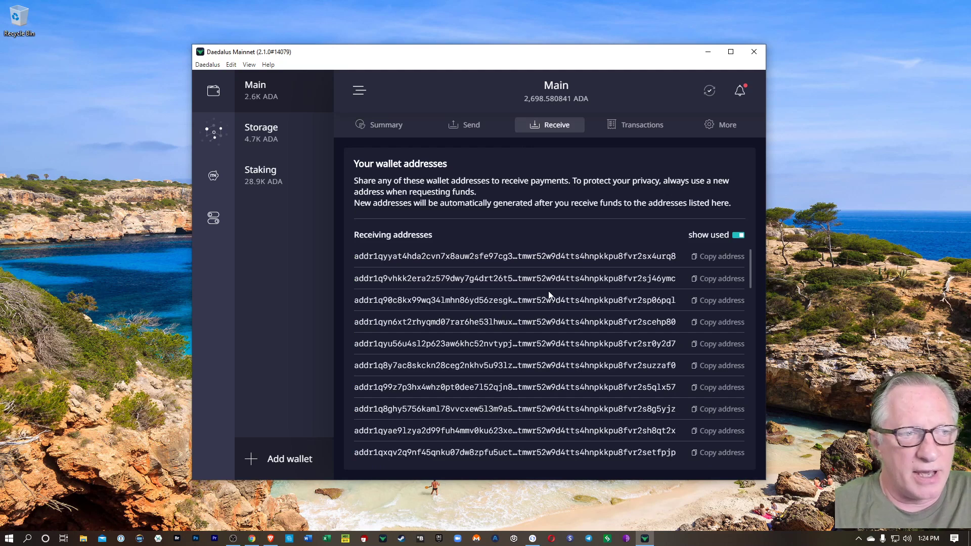
{"action": "scroll", "coordinate": [549, 288], "scroll_direction": "down", "scroll_amount": 5}
{"action": "scroll", "coordinate": [549, 284], "scroll_direction": "up", "scroll_amount": 5}
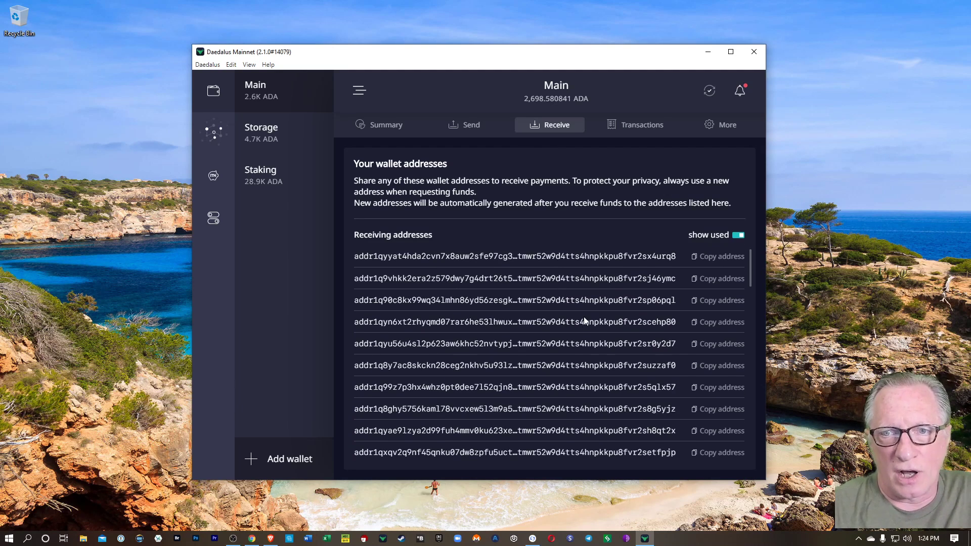
{"action": "left_click", "coordinate": [696, 259]}
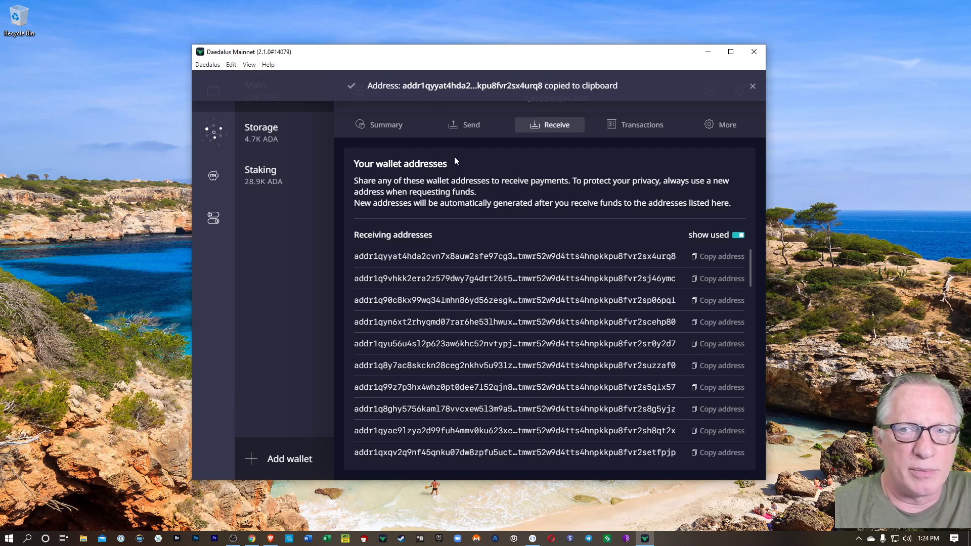
Step: Back in Binance.US wallet balances, start a withdrawal on the ADA row
{"action": "left_click", "coordinate": [270, 538]}
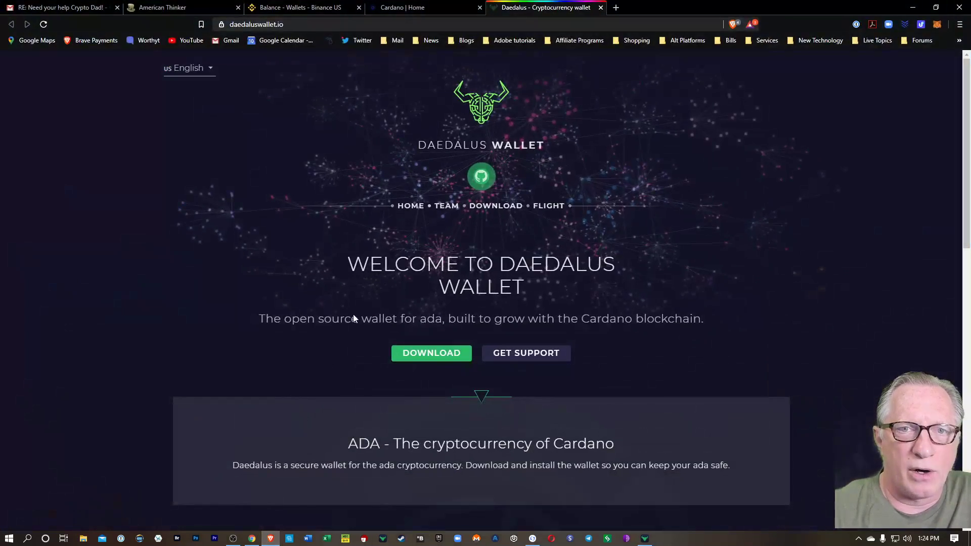
{"action": "left_click", "coordinate": [275, 6]}
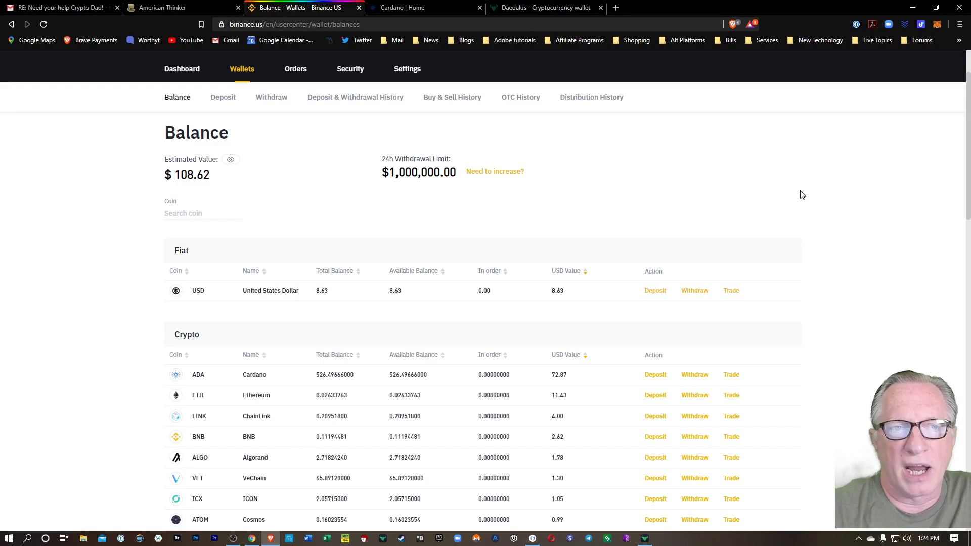
{"action": "scroll", "coordinate": [277, 280], "scroll_direction": "down", "scroll_amount": 3}
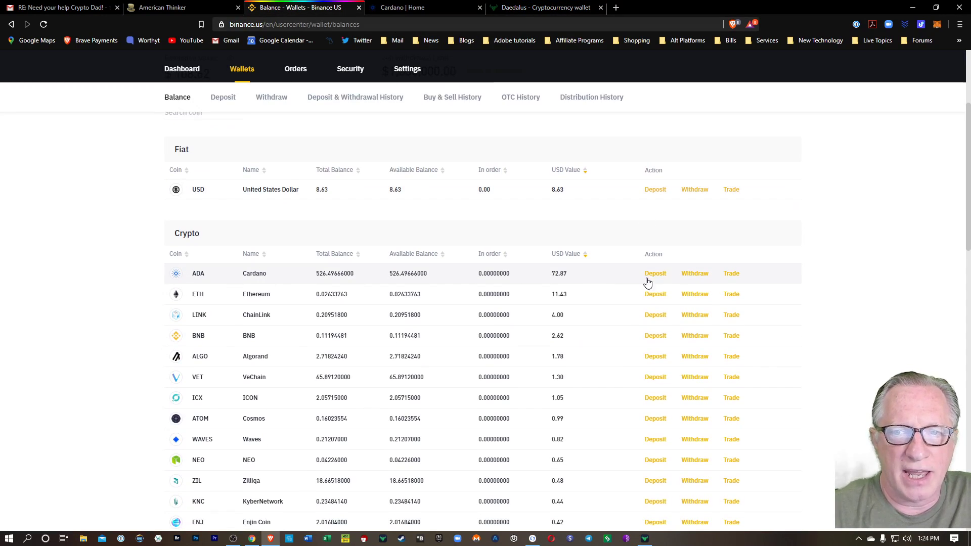
{"action": "left_click", "coordinate": [695, 274]}
Step: Paste the Daedalus address, withdraw the full 526.49666 ADA balance, and submit for two-factor authentication
{"action": "right_click", "coordinate": [551, 200]}
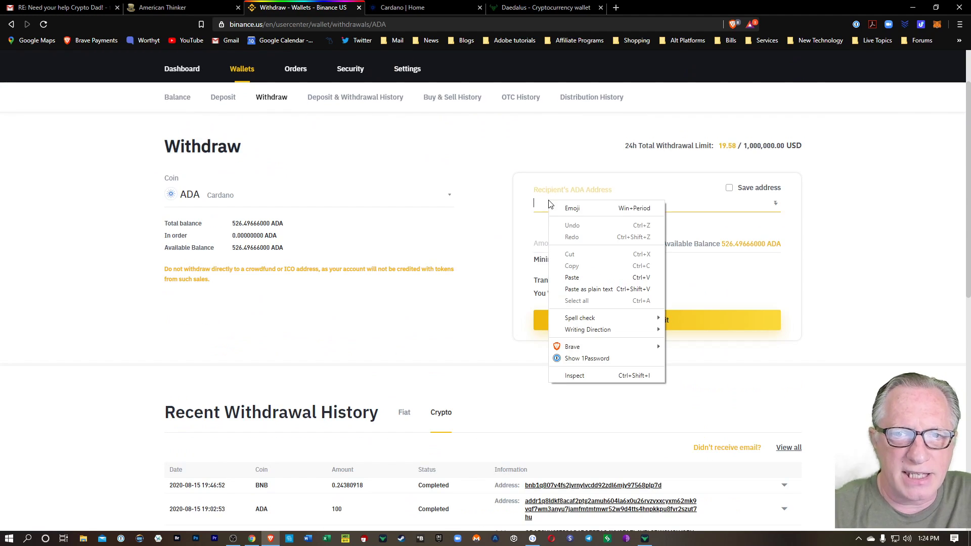
{"action": "left_click", "coordinate": [583, 277]}
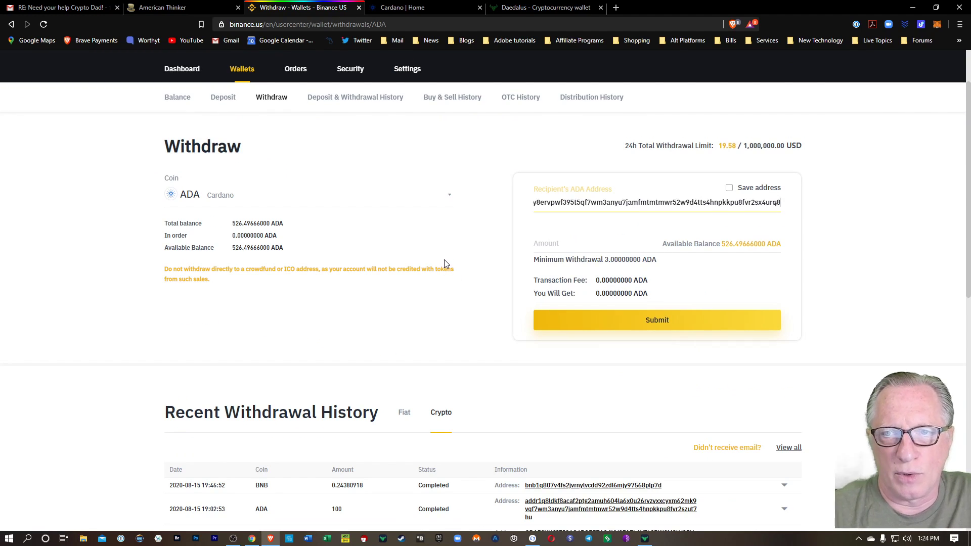
{"action": "left_click", "coordinate": [739, 249]}
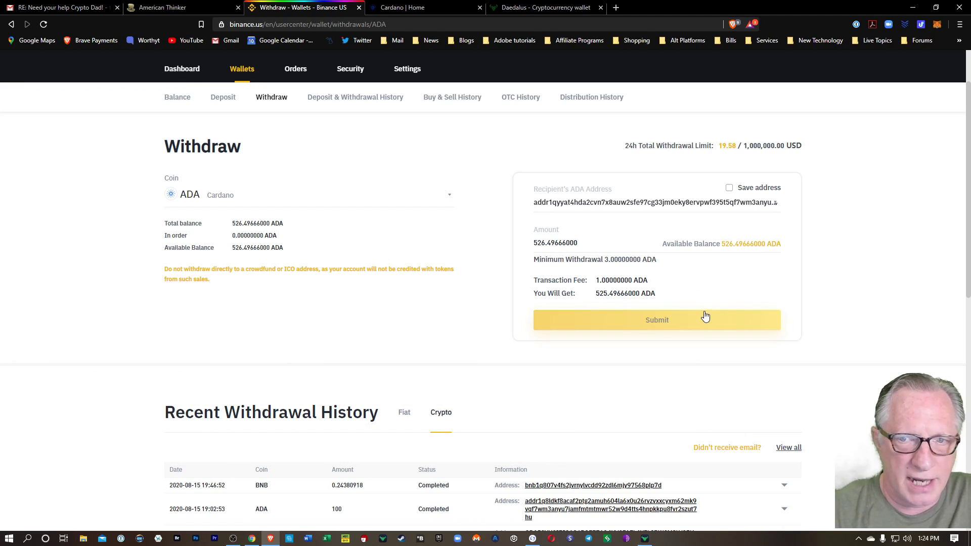
{"action": "left_click", "coordinate": [663, 324]}
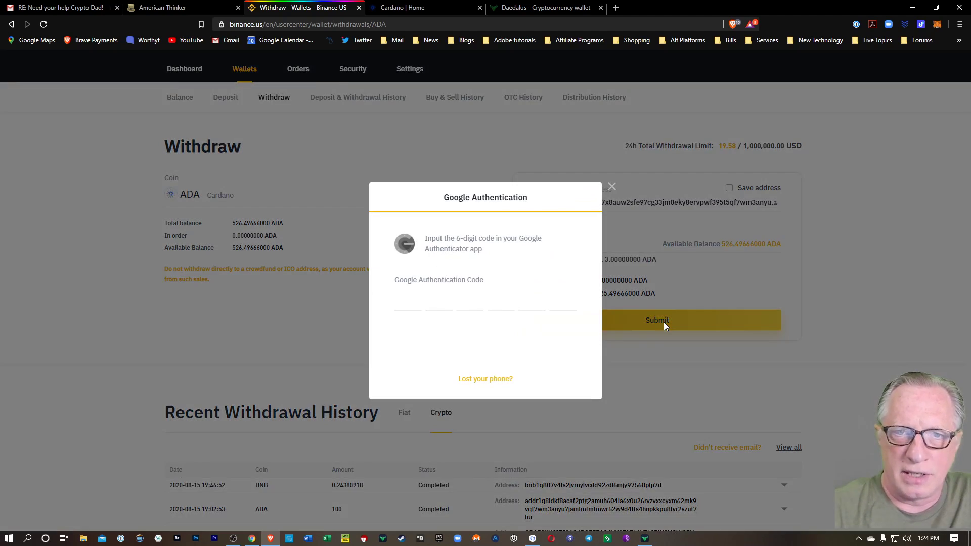
{"action": "left_click", "coordinate": [399, 303]}
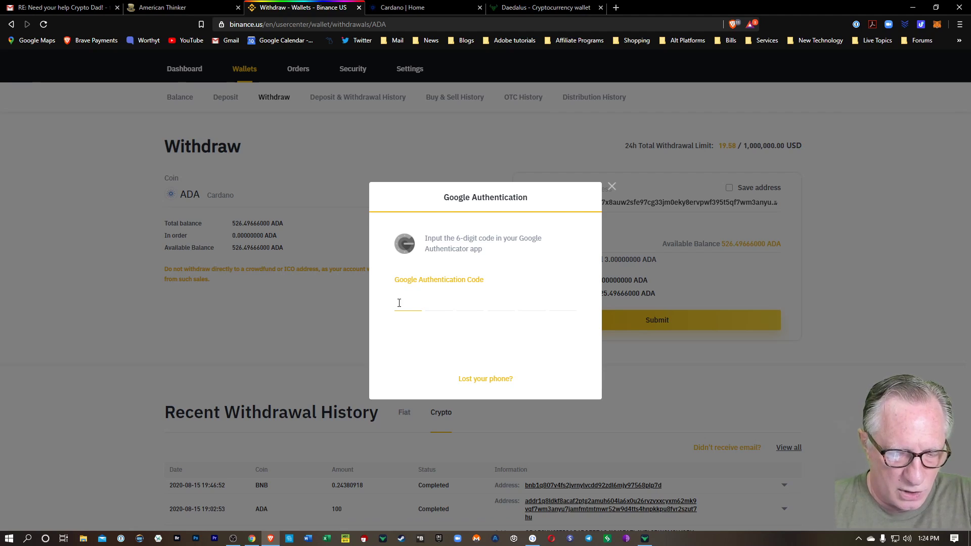
Step: Paste the authentication code, then approve the withdrawal with Confirm withdrawal in the Binance.US email
{"action": "key", "text": "ctrl+v"}
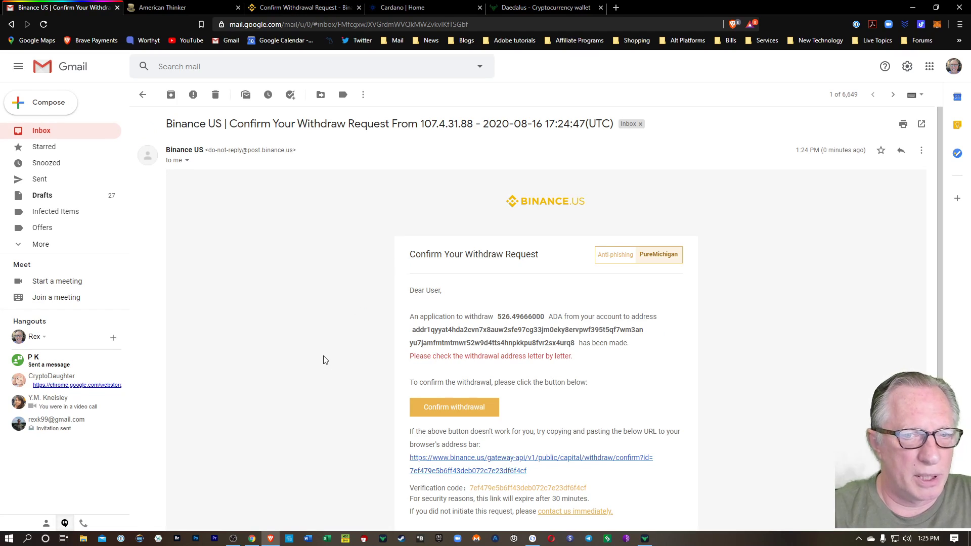
{"action": "scroll", "coordinate": [325, 360], "scroll_direction": "down", "scroll_amount": 1}
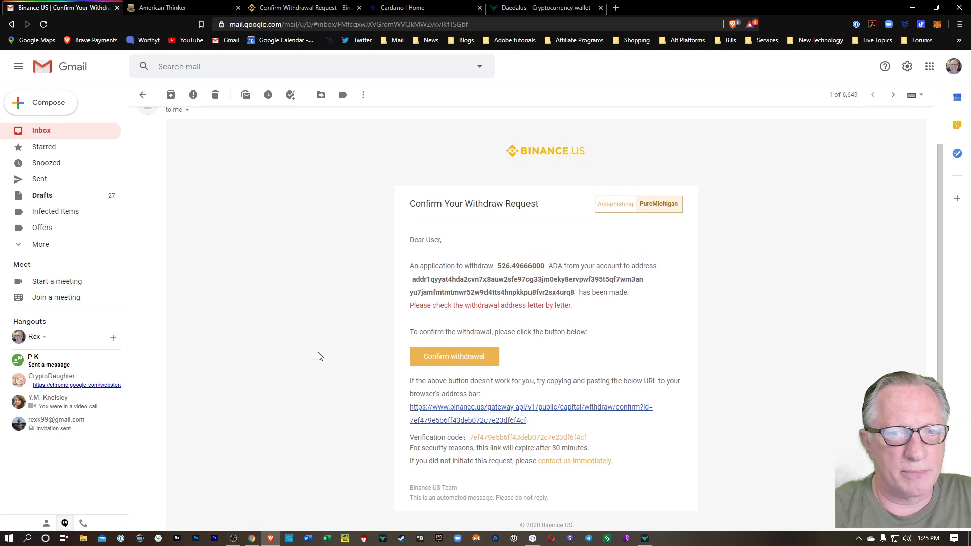
{"action": "left_click", "coordinate": [457, 357]}
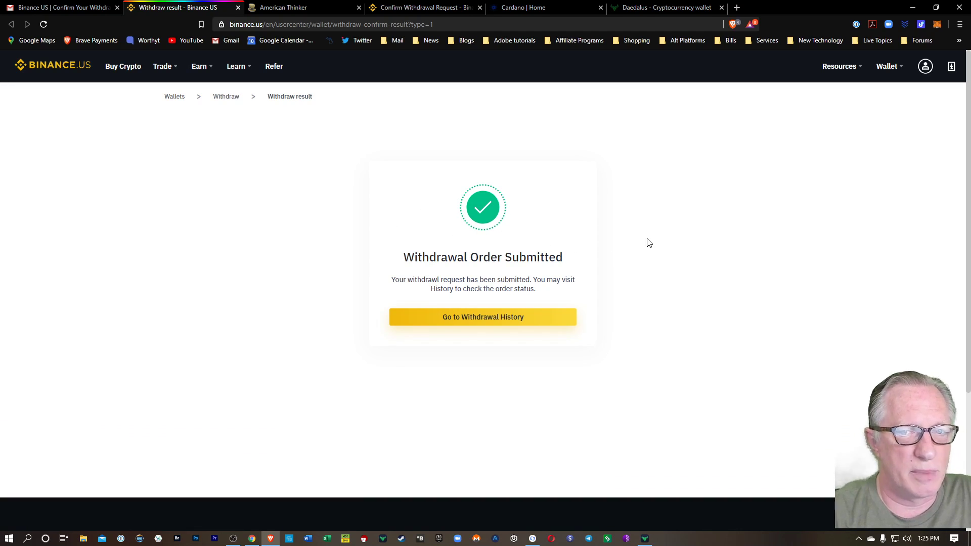
Step: Show the crypto withdrawal history, listing the 525.49666 ADA withdrawal as Processing
{"action": "left_click", "coordinate": [490, 319]}
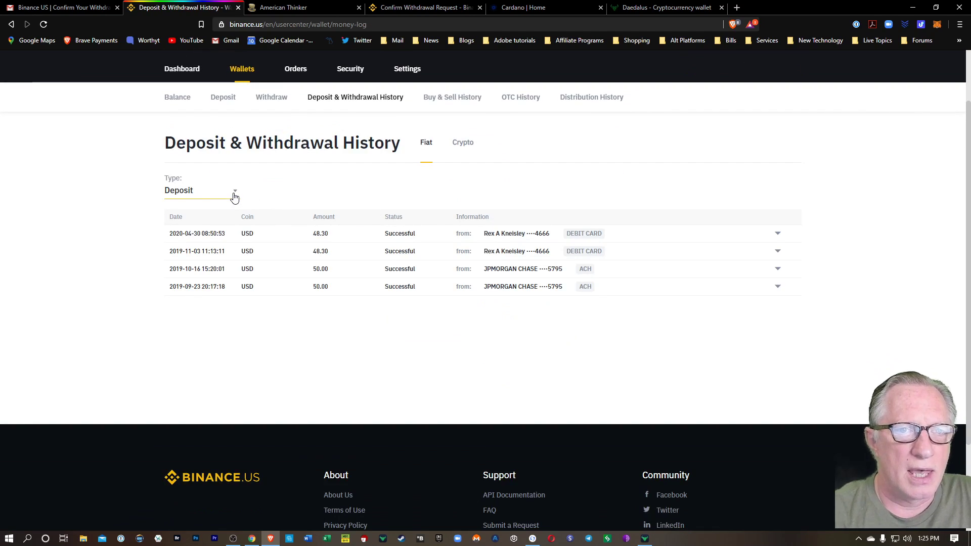
{"action": "left_click", "coordinate": [235, 195]}
{"action": "left_click", "coordinate": [201, 232]}
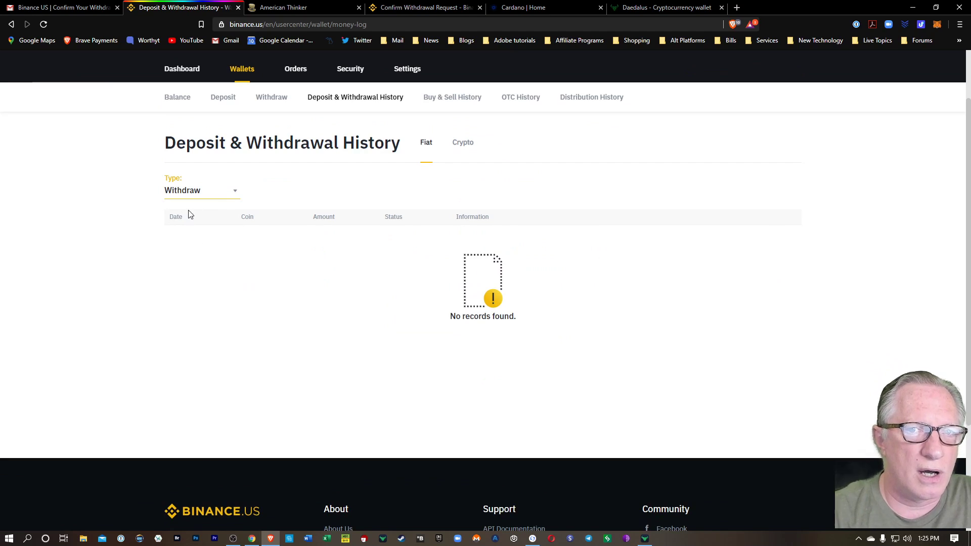
{"action": "left_click", "coordinate": [463, 147]}
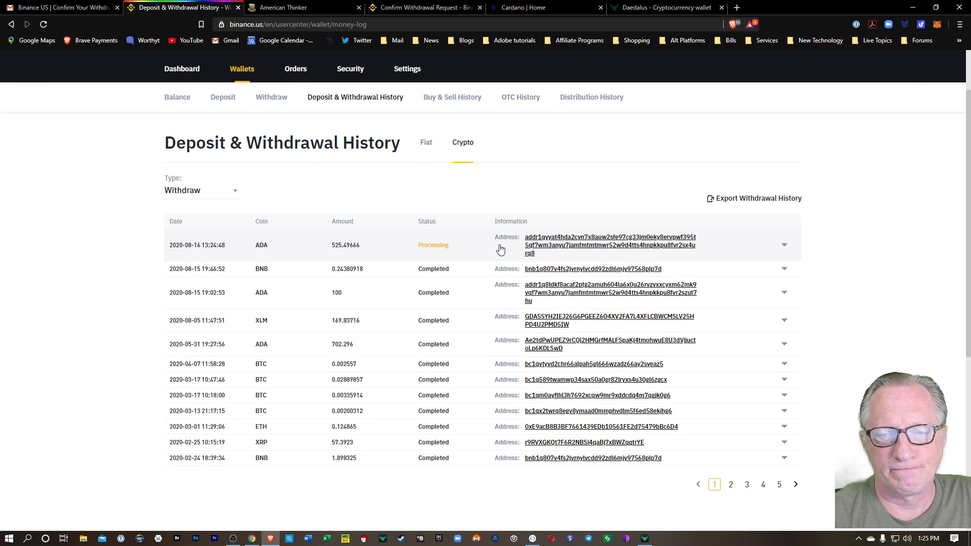
Step: Bring Daedalus forward and show the Main wallet summary to watch for the 525.496660 ADA deposit
{"action": "left_click", "coordinate": [645, 535]}
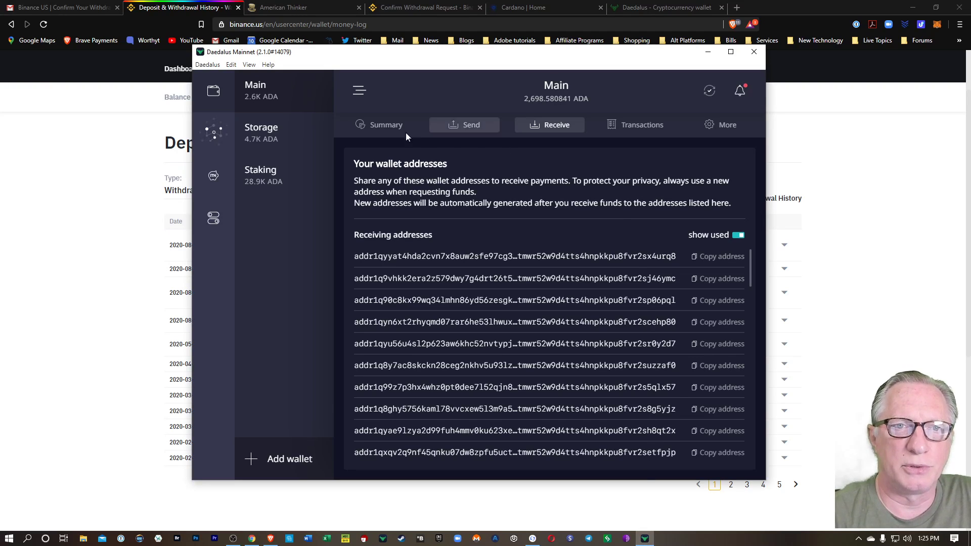
{"action": "left_click", "coordinate": [268, 97]}
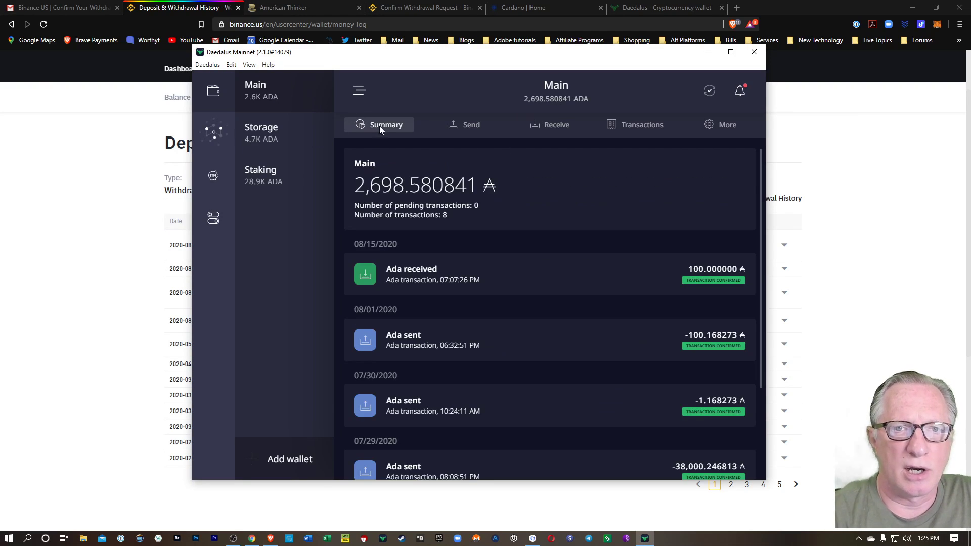